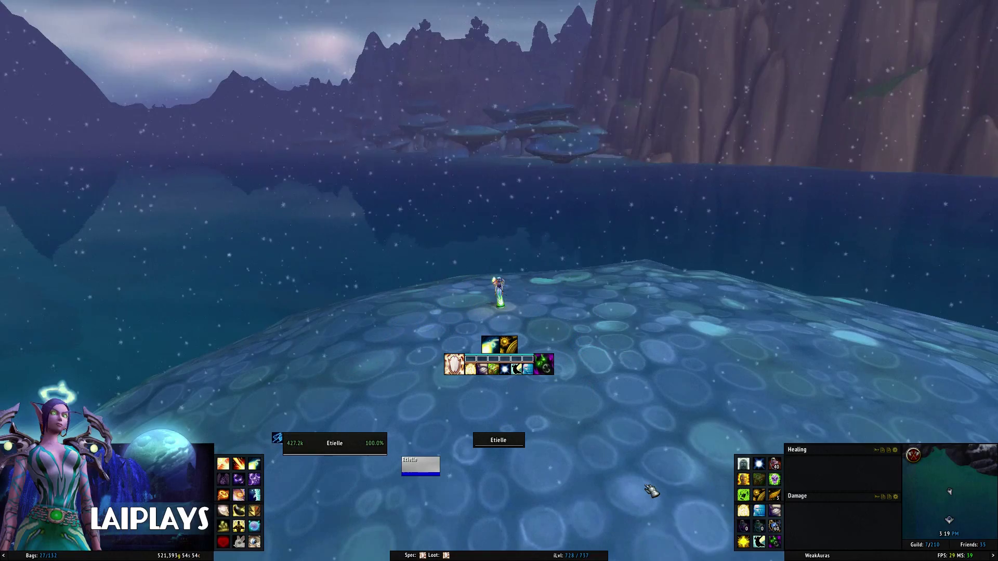
- Target your own character from its unit frame and bring up the Game Menu
click(370, 454)
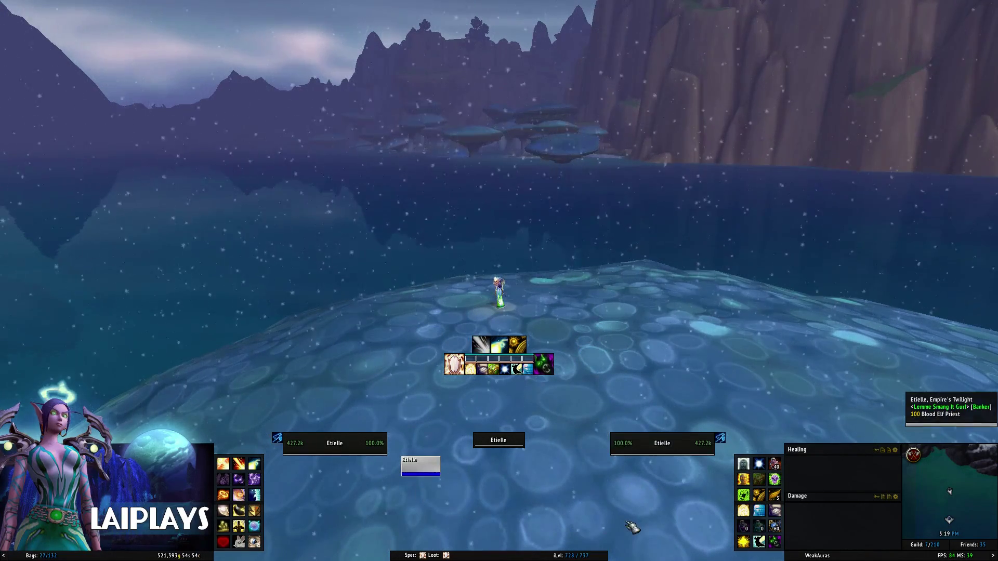
key(Escape)
key(Escape)
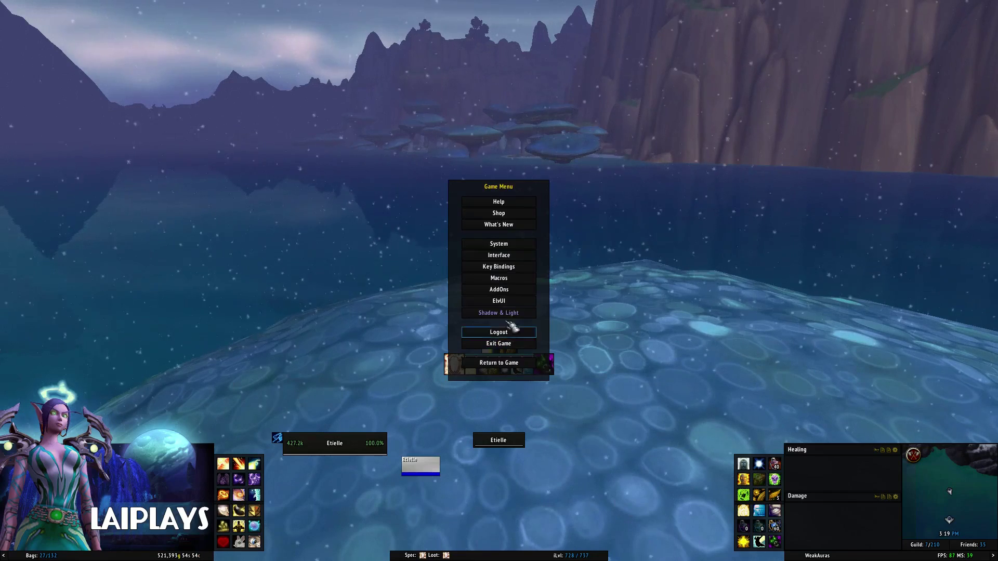
- Open the ElvUI configuration and go to its Profiles page
click(502, 303)
scroll(345, 395, down, 5)
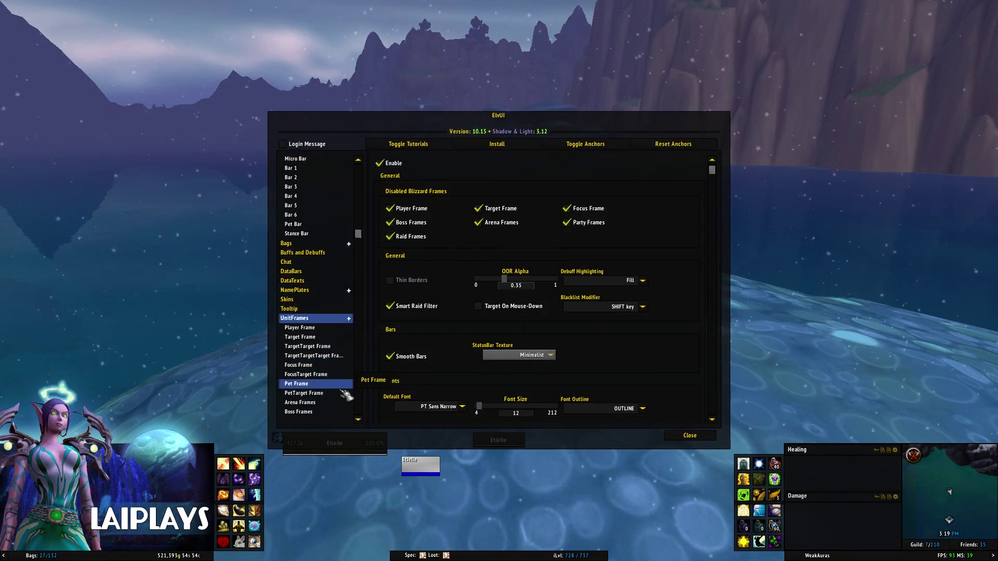
scroll(347, 395, down, 3)
click(307, 403)
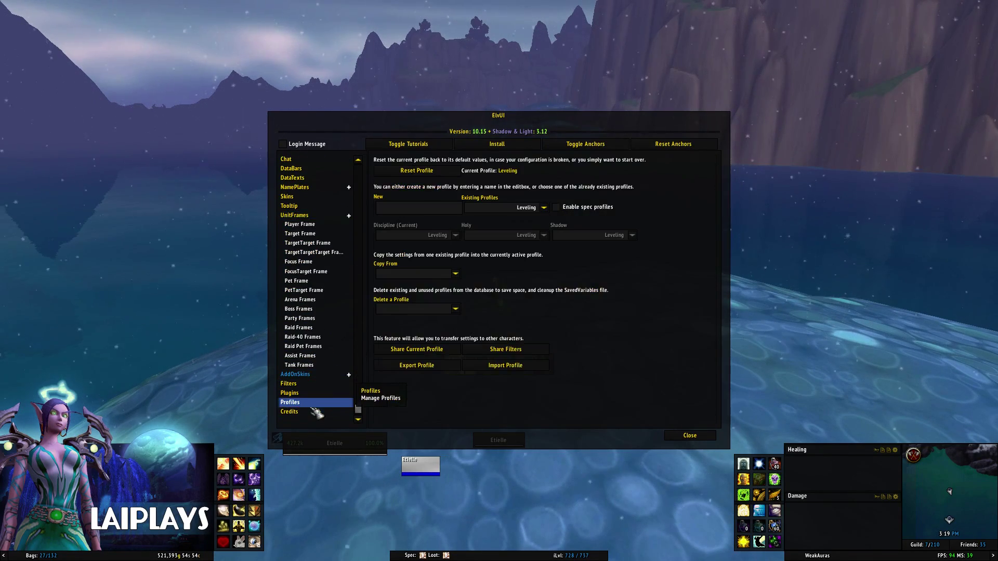
- Open the Import Profile box, close it without importing, and collapse UnitFrames
click(505, 367)
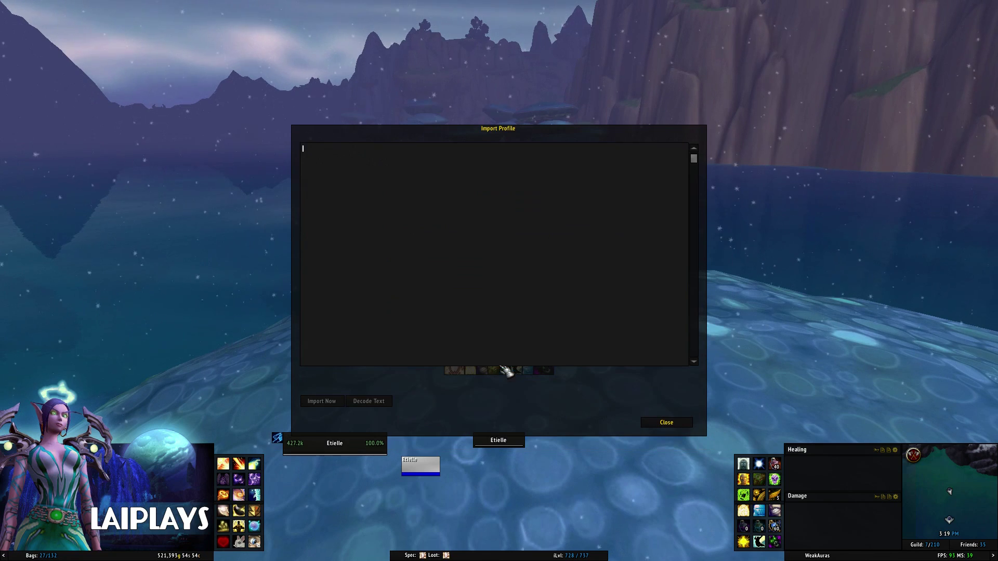
click(668, 422)
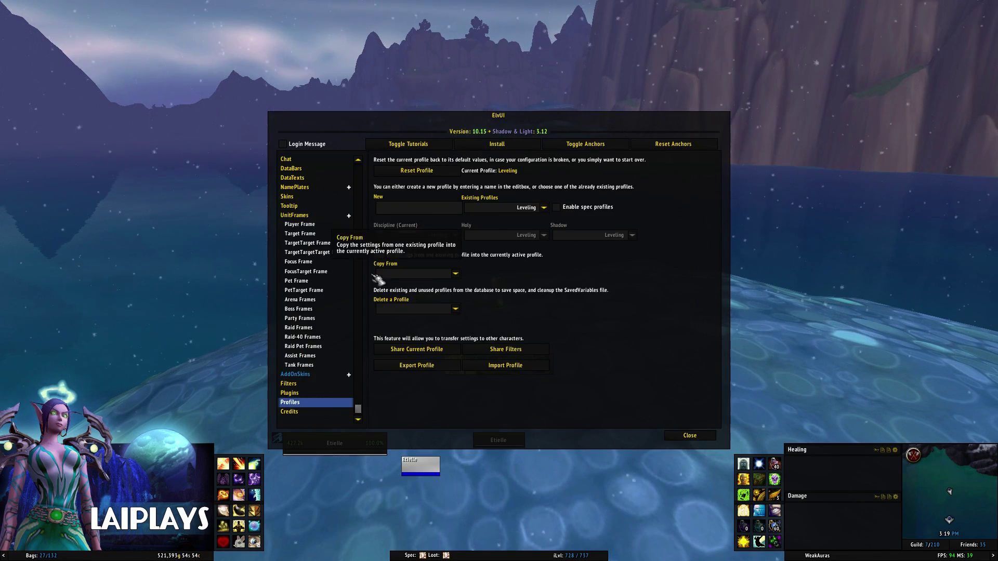
click(349, 215)
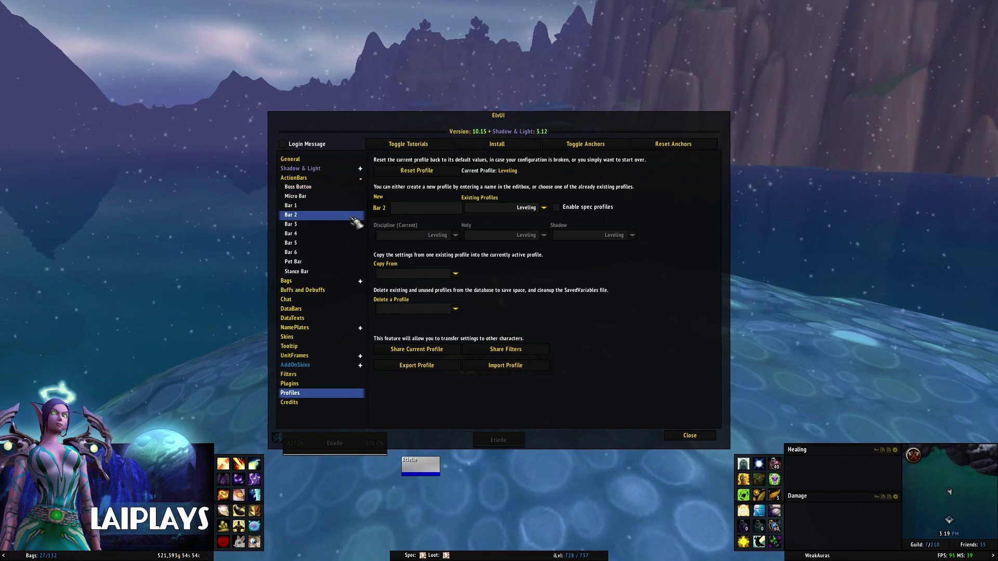
- Collapse ActionBars and browse the AddOnSkins skin options
click(361, 179)
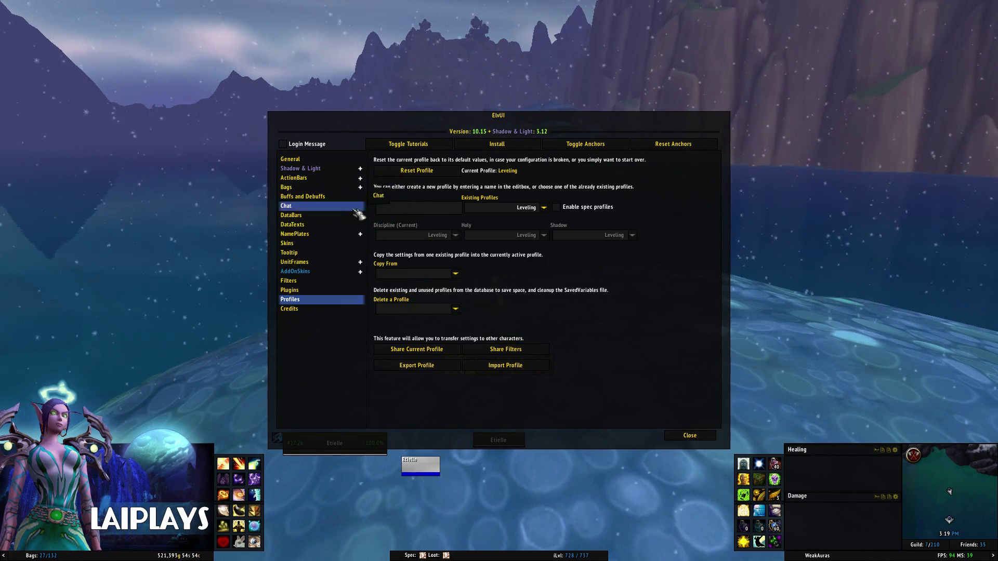
click(315, 275)
scroll(647, 296, down, 1)
scroll(676, 296, up, 1)
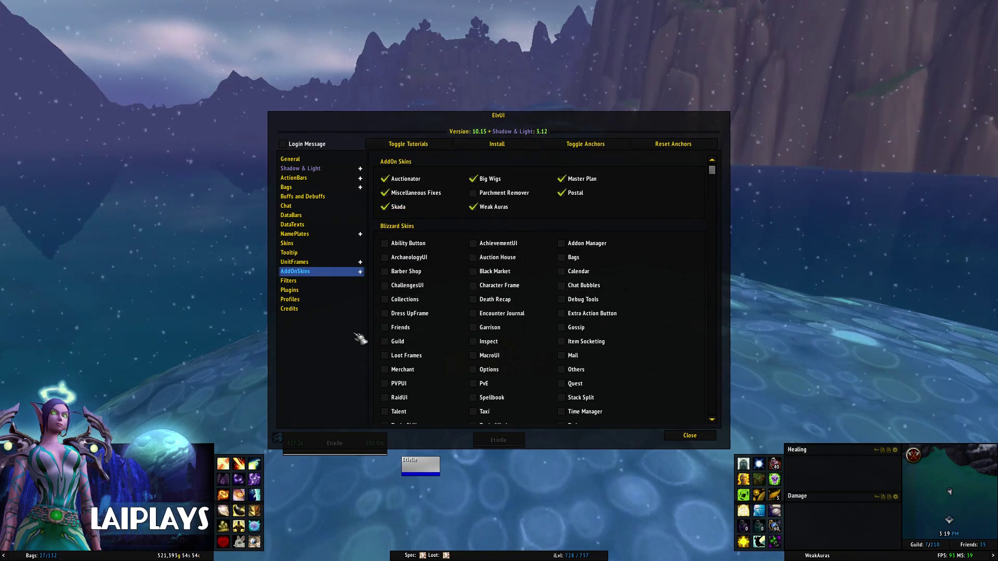
- View the Shadow & Light Modules list unchanged, collapse the category, and close ElvUI
click(360, 168)
click(333, 169)
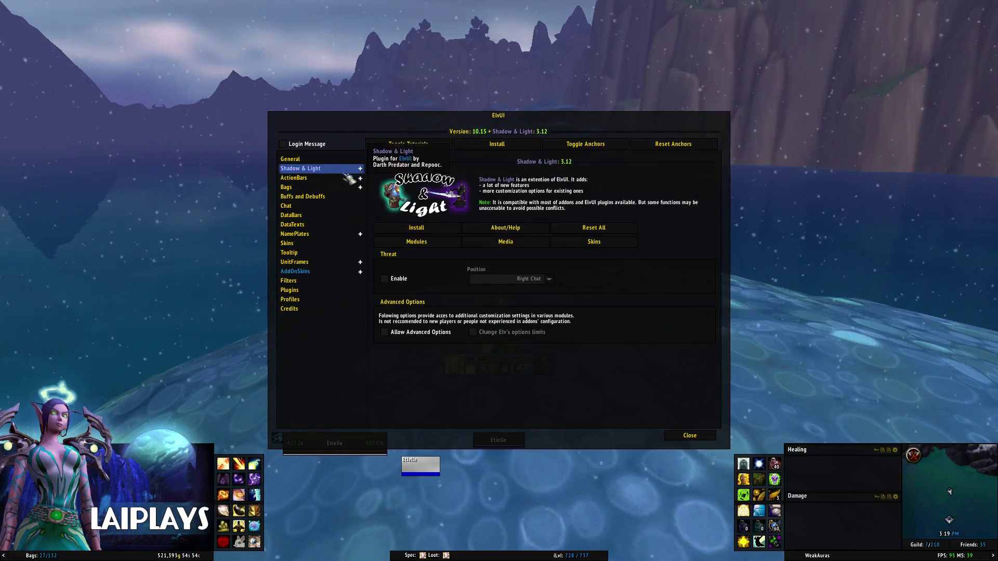
click(328, 186)
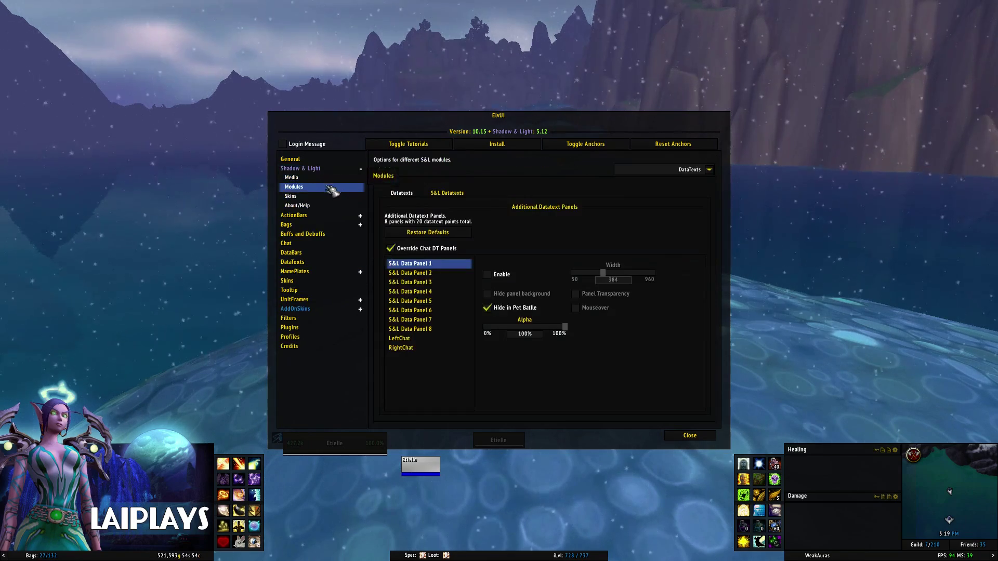
click(709, 170)
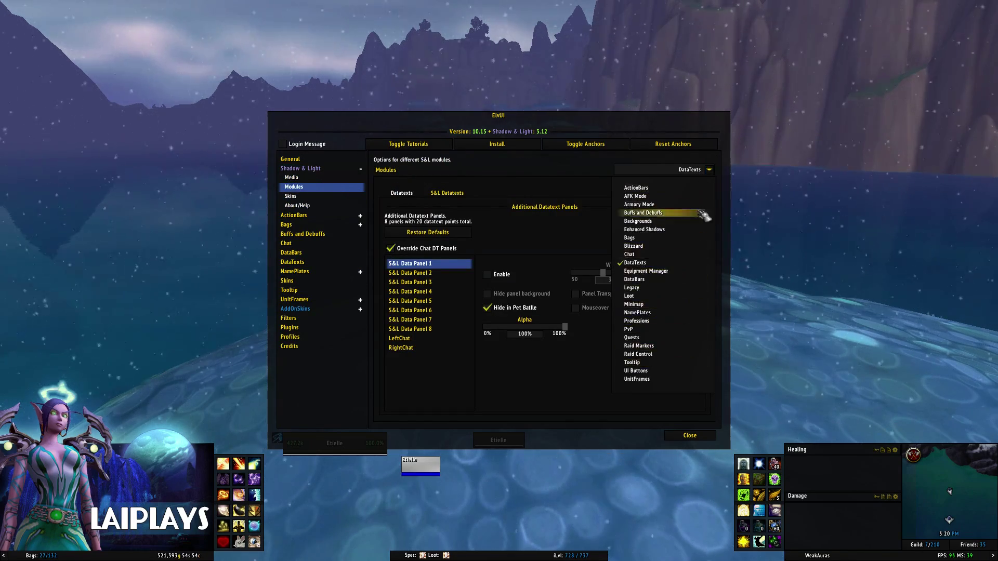
click(711, 172)
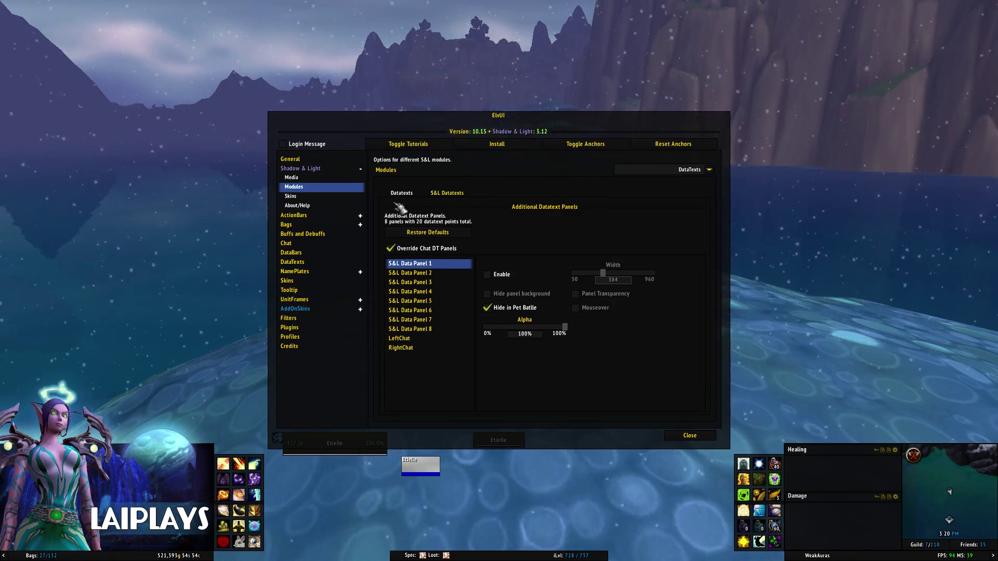
click(360, 168)
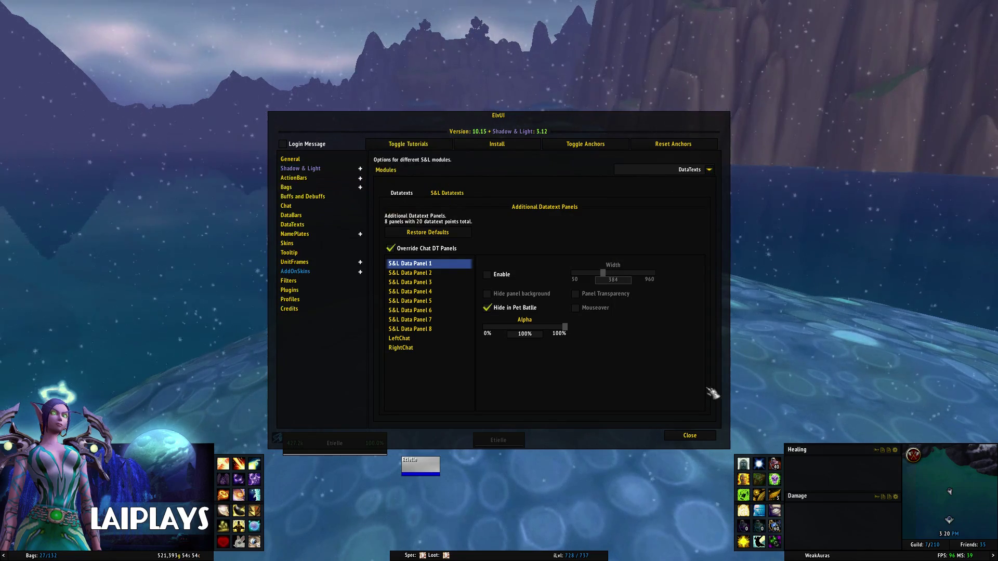
click(690, 435)
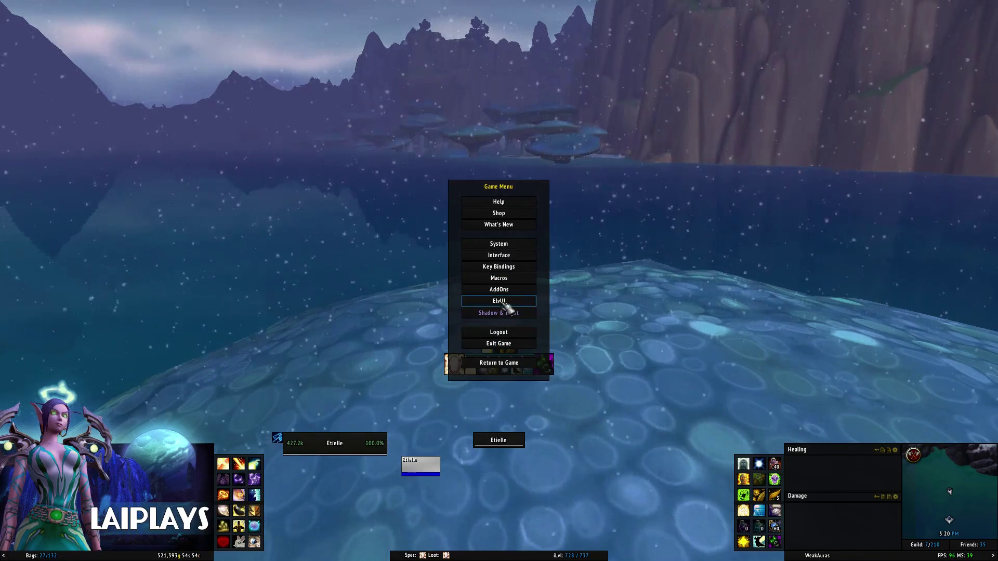
- Close the Game Menu and reveal the mouseover bars in both bottom corners
key(Escape)
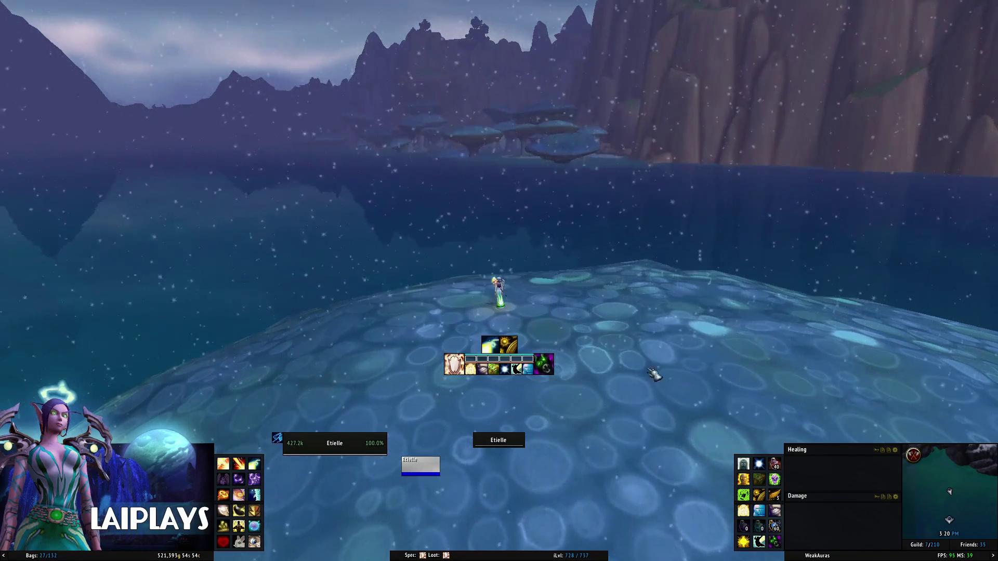
mouse_move(919, 438)
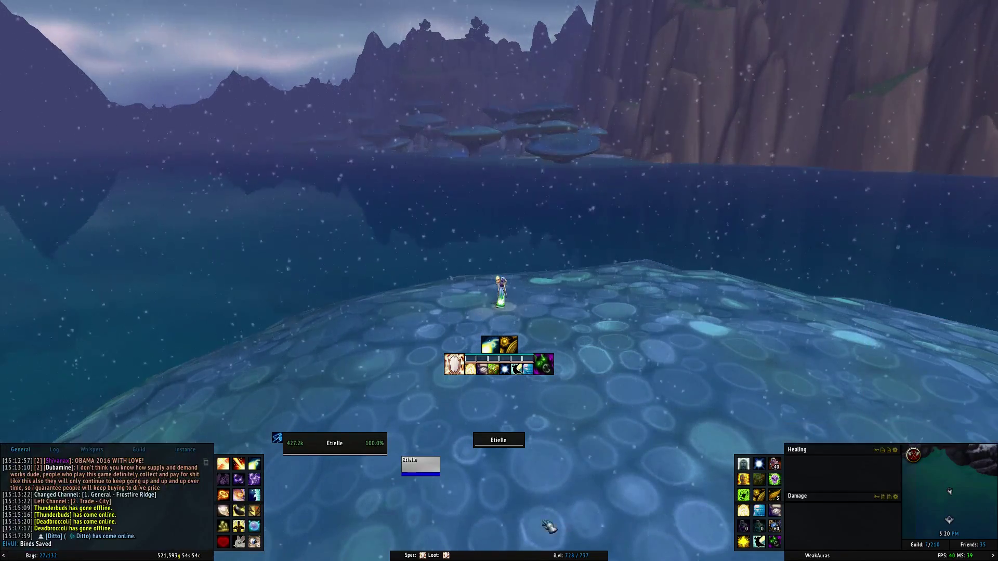
mouse_move(62, 434)
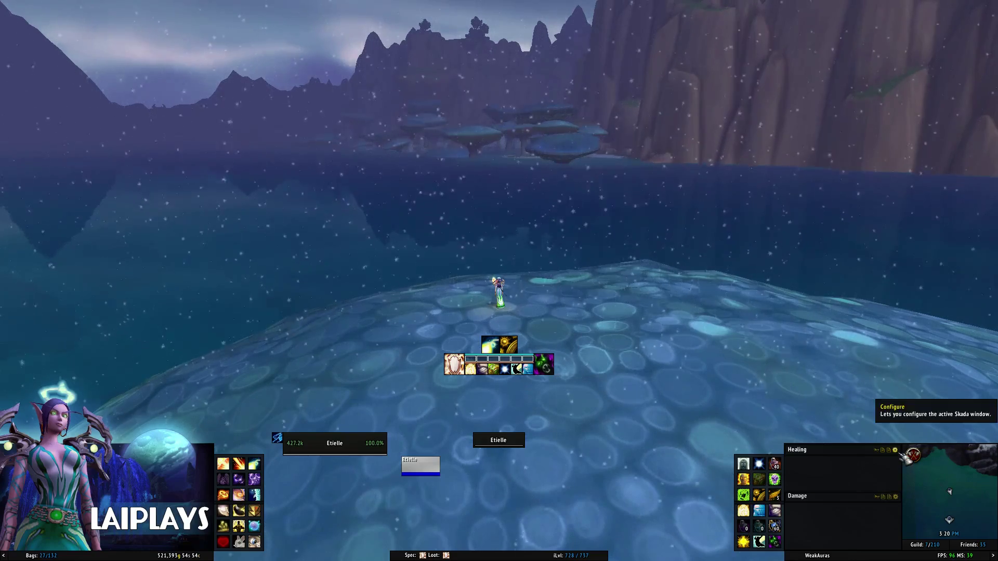
click(895, 450)
click(926, 534)
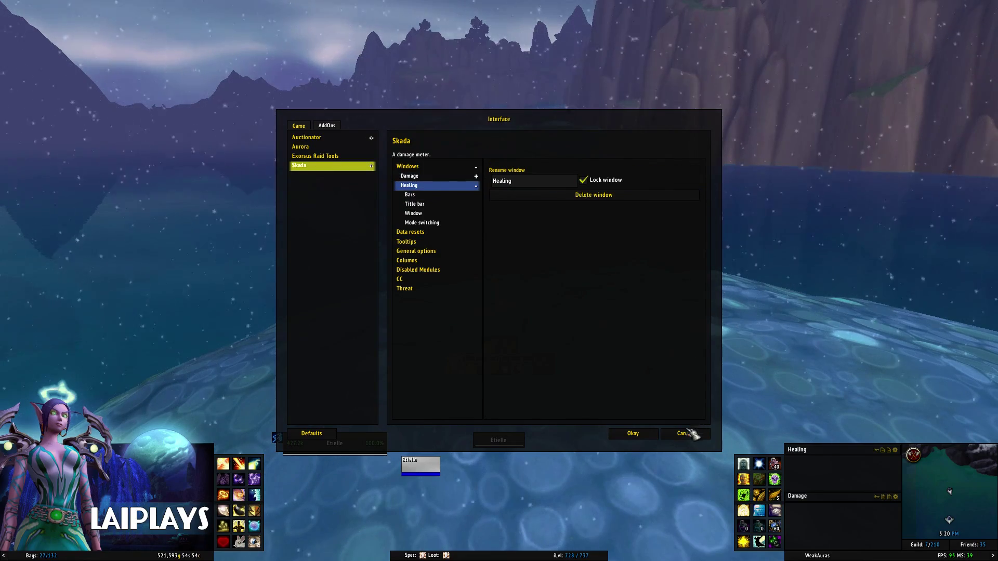
click(633, 434)
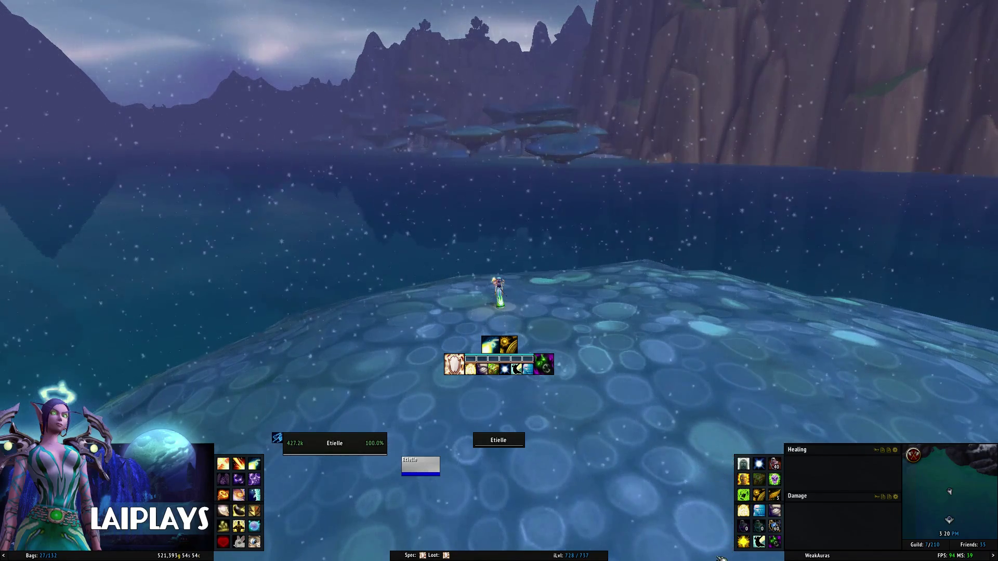
- Check latency and memory on the FPS/MS datatext, then bring up the Game Menu
mouse_move(843, 435)
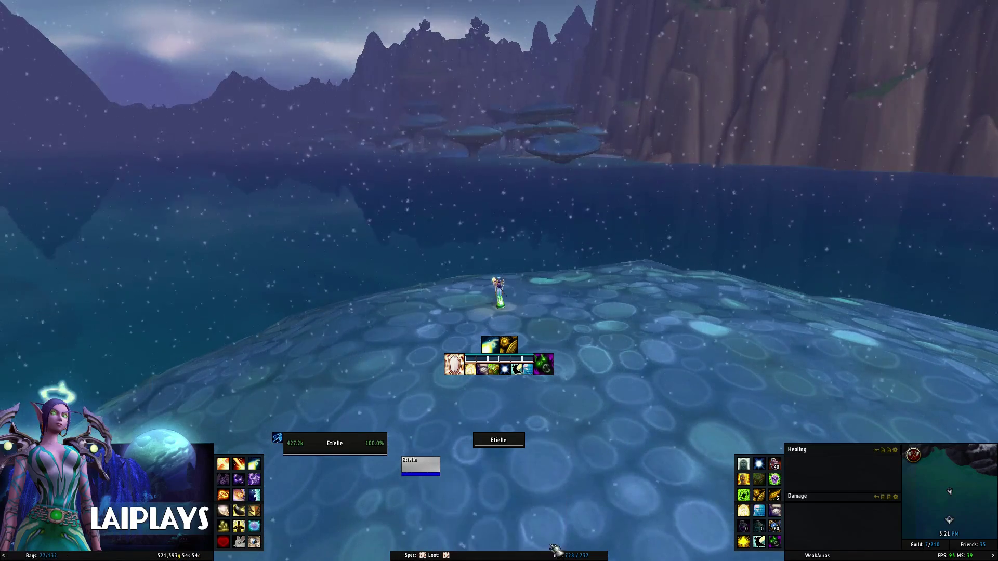
mouse_move(961, 557)
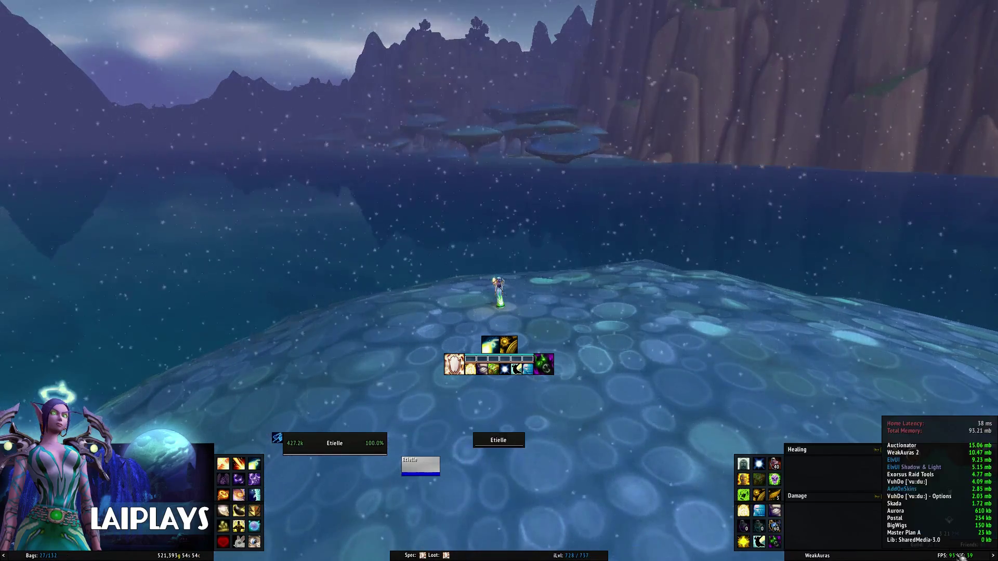
key(Escape)
- Open ElvUI's Shadow & Light Modules page and check the module list unchanged
click(512, 316)
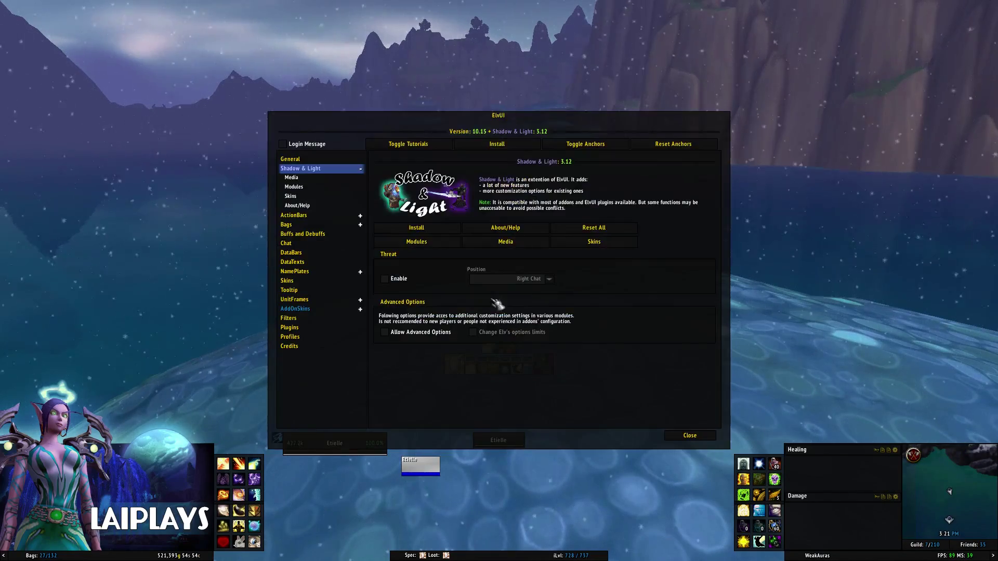
click(312, 187)
click(709, 170)
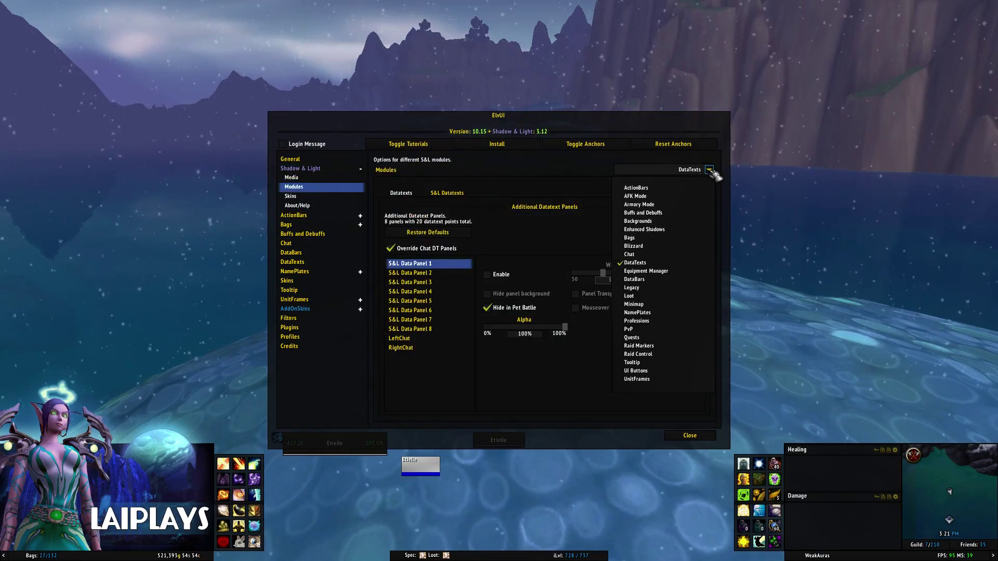
click(688, 205)
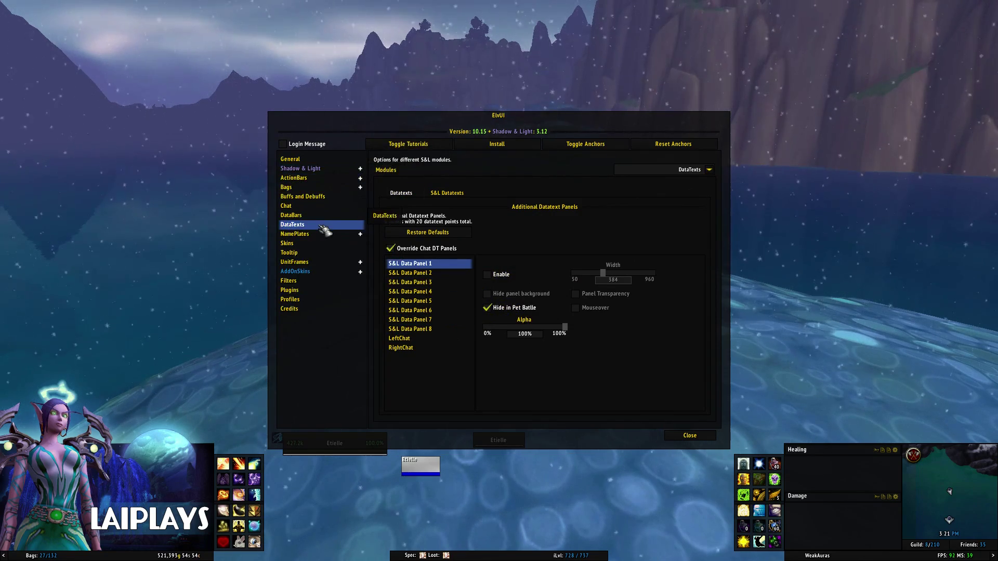
- Browse the Chat settings, then switch to ActionBars and start Keybind Mode
click(315, 206)
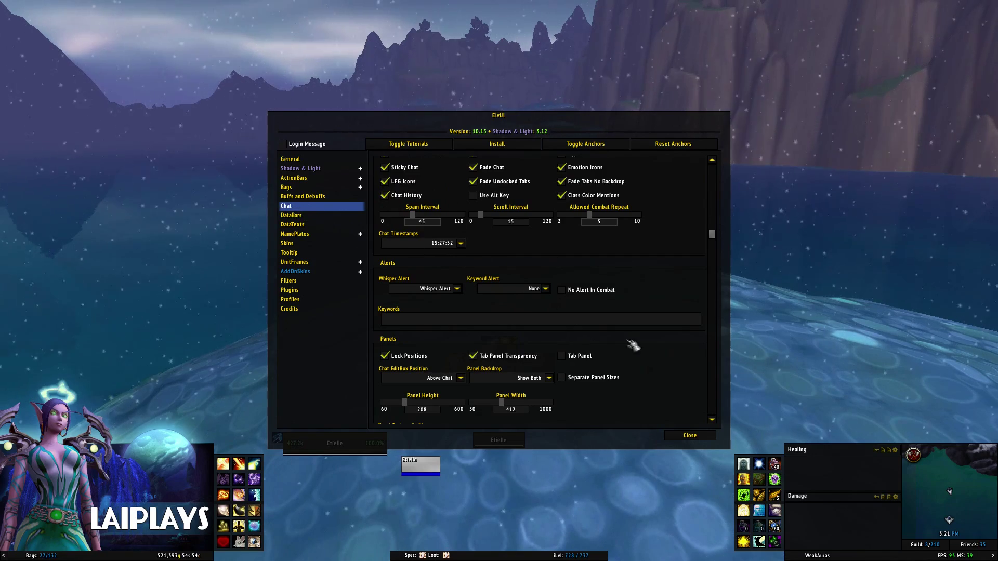
scroll(639, 332, down, 1)
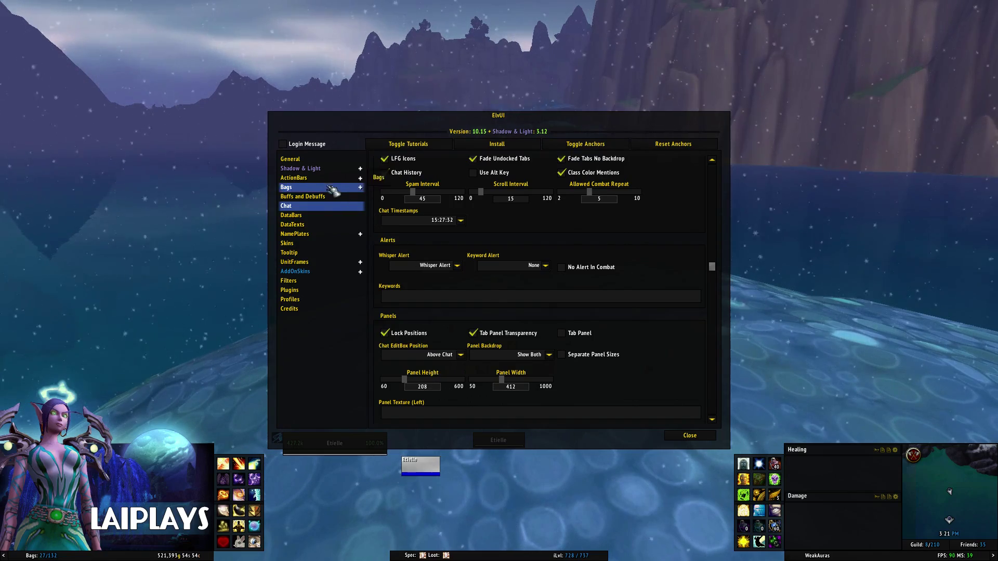
click(312, 178)
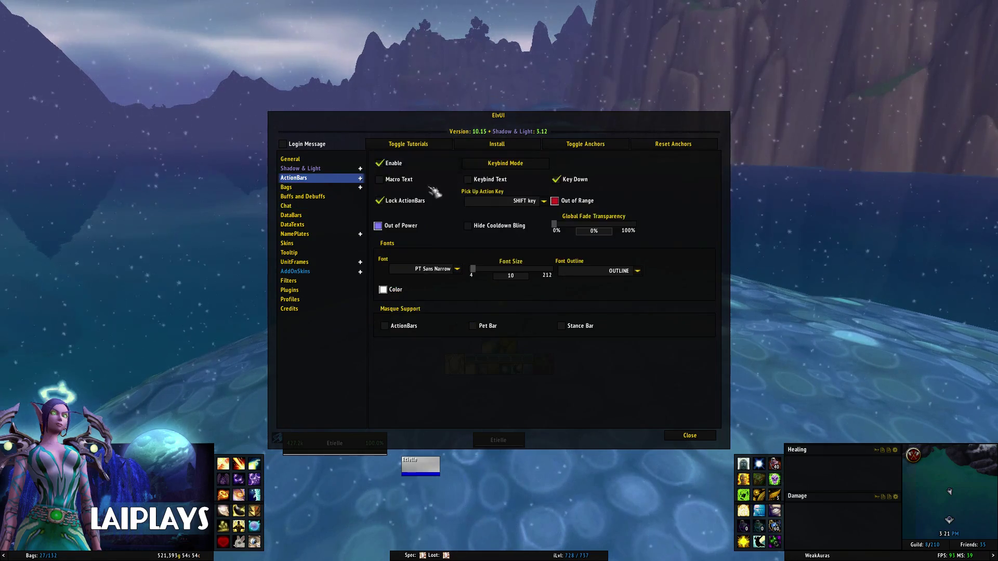
click(504, 165)
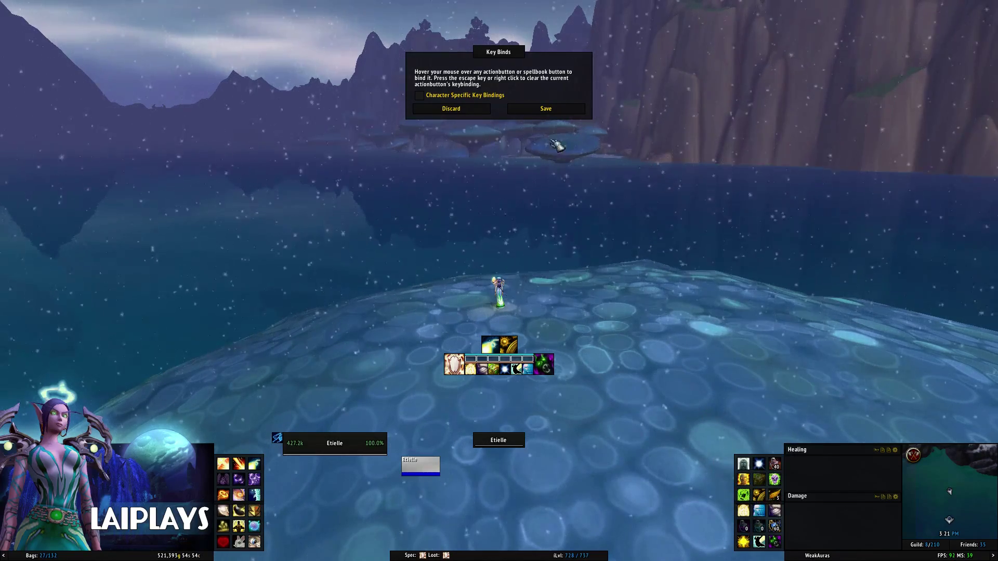
- Save the key bindings, reopen the ElvUI options, and collapse the action bar list
click(545, 109)
key(Escape)
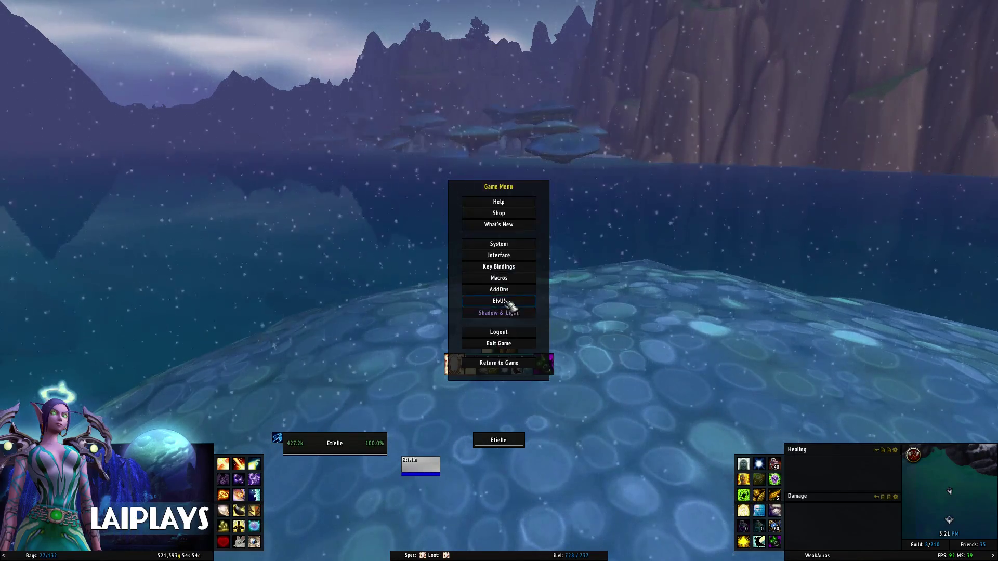
click(504, 302)
click(361, 178)
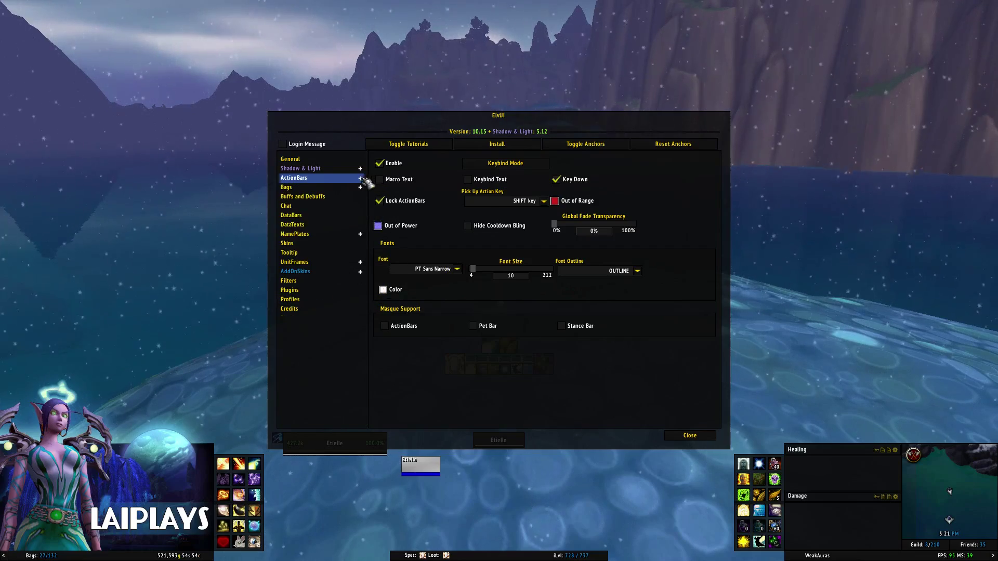
- Browse DataTexts (S&L Data Panel 2) and the Artifact, Reputation and Honor data bars, then close ElvUI
click(324, 225)
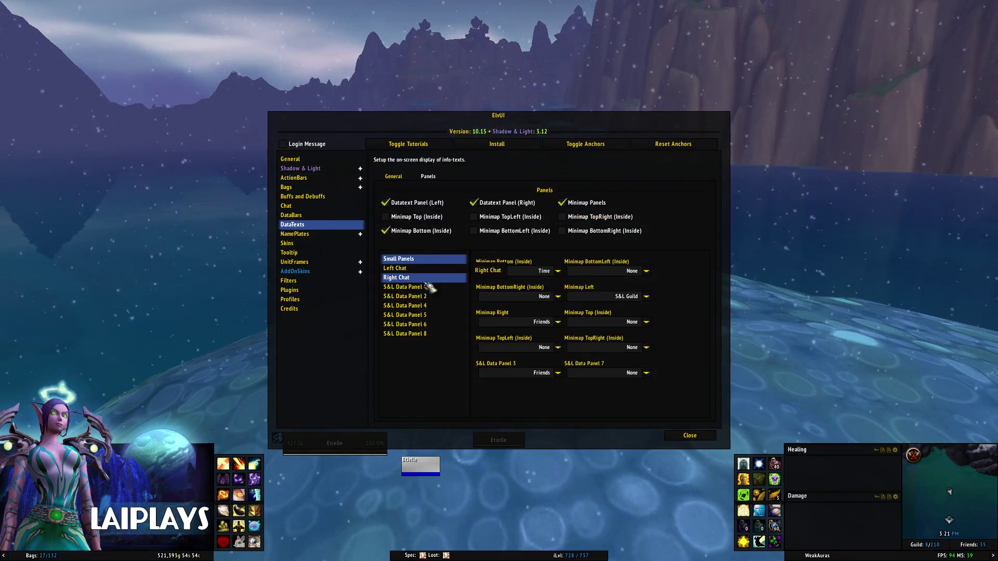
click(416, 296)
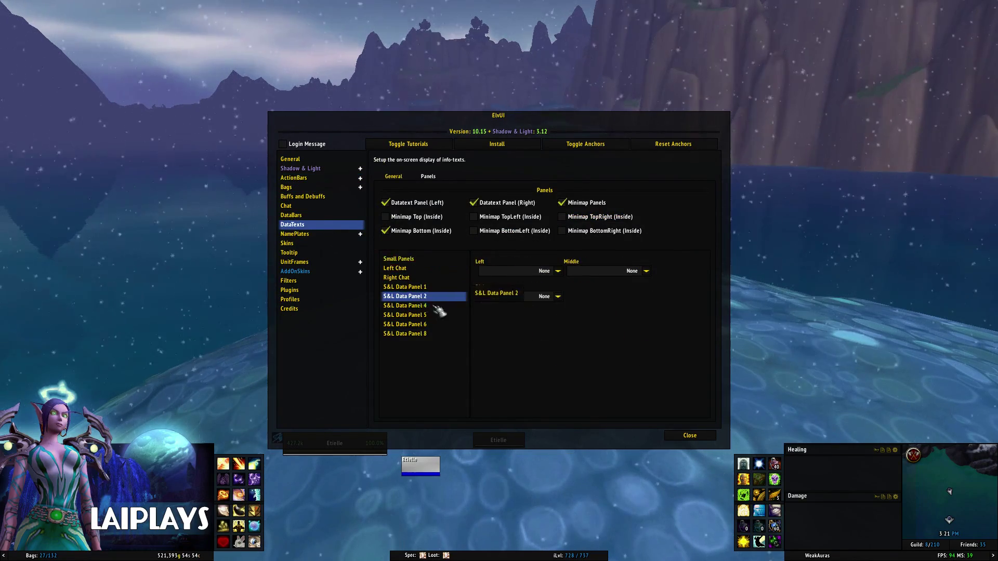
click(316, 218)
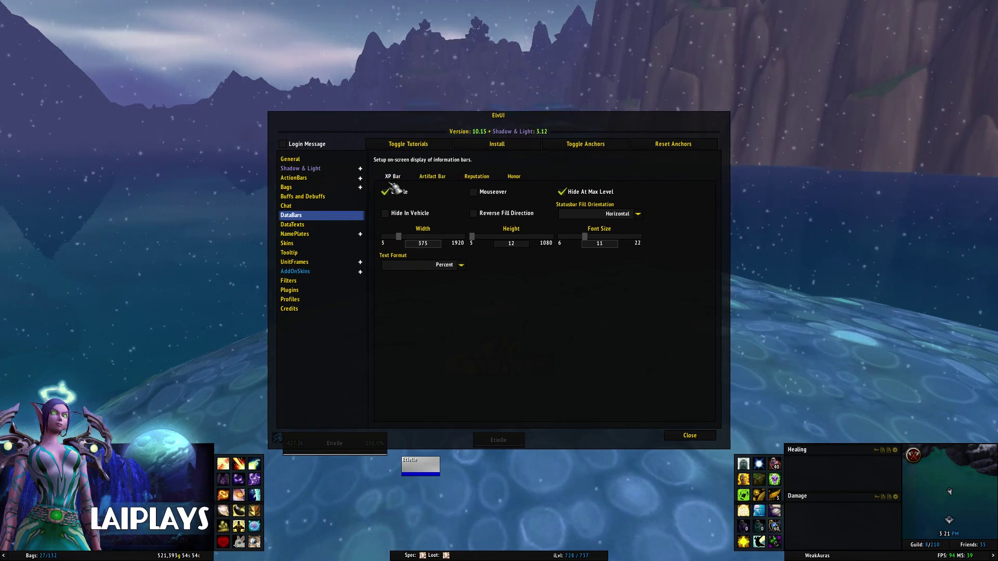
click(434, 177)
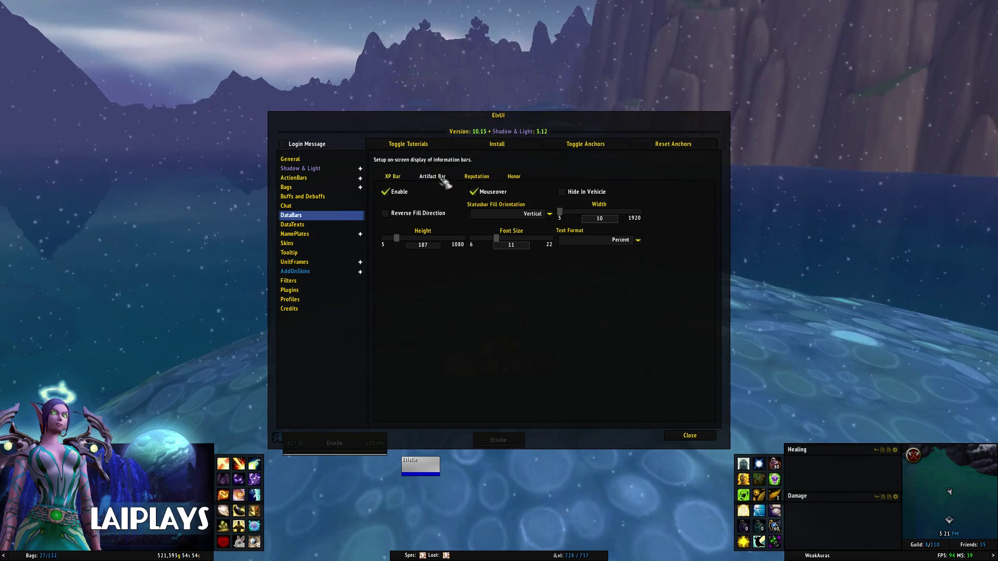
click(477, 176)
click(510, 177)
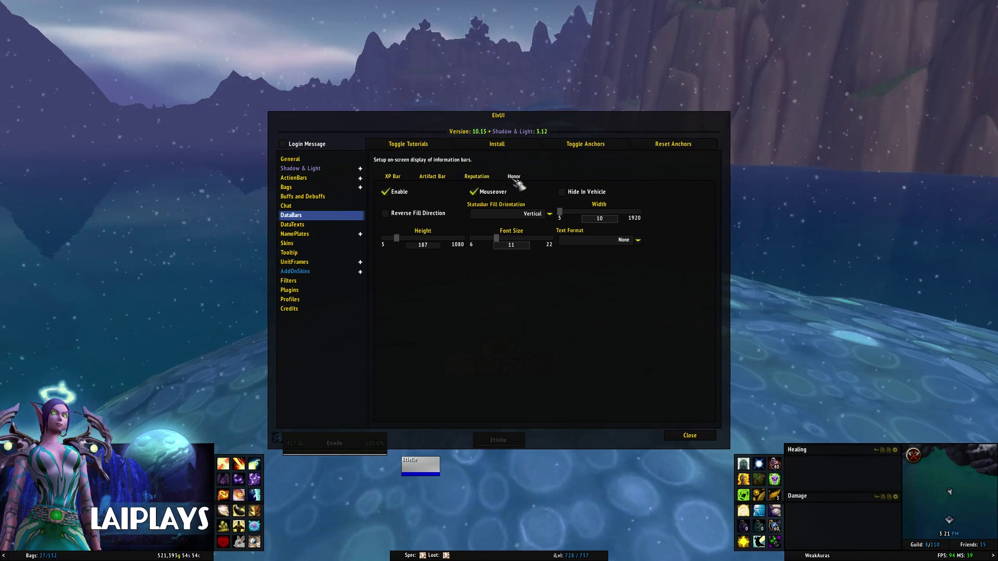
click(690, 436)
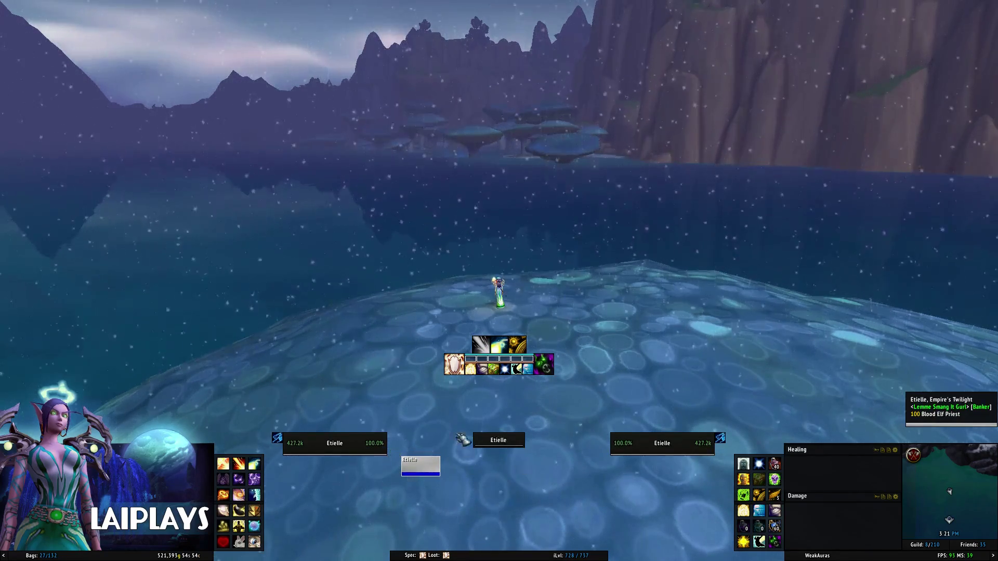
- Clear the target, check ElvUI's Existing Profiles list keeping Leveling, then open UnitFrames
key(Escape)
key(Escape)
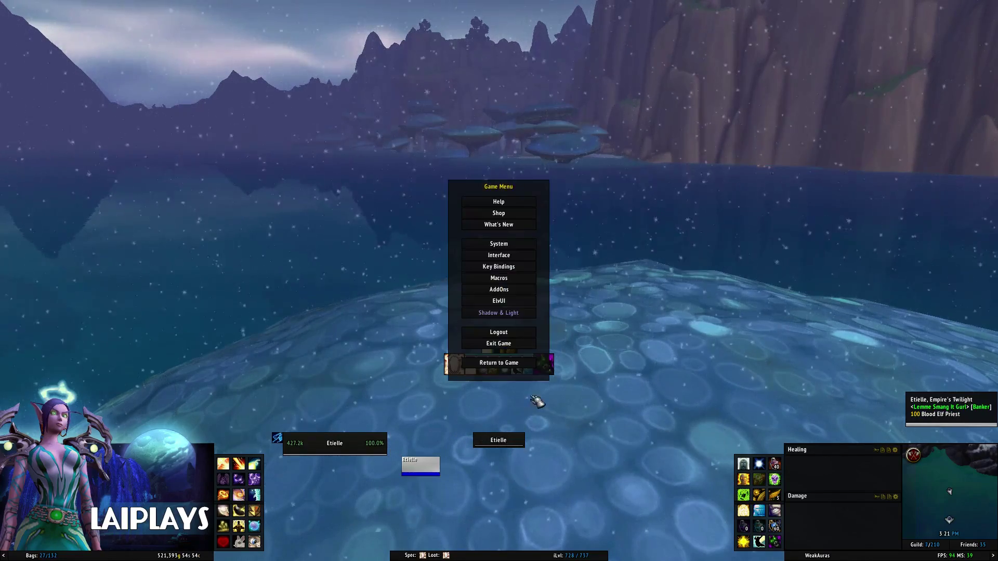
click(515, 308)
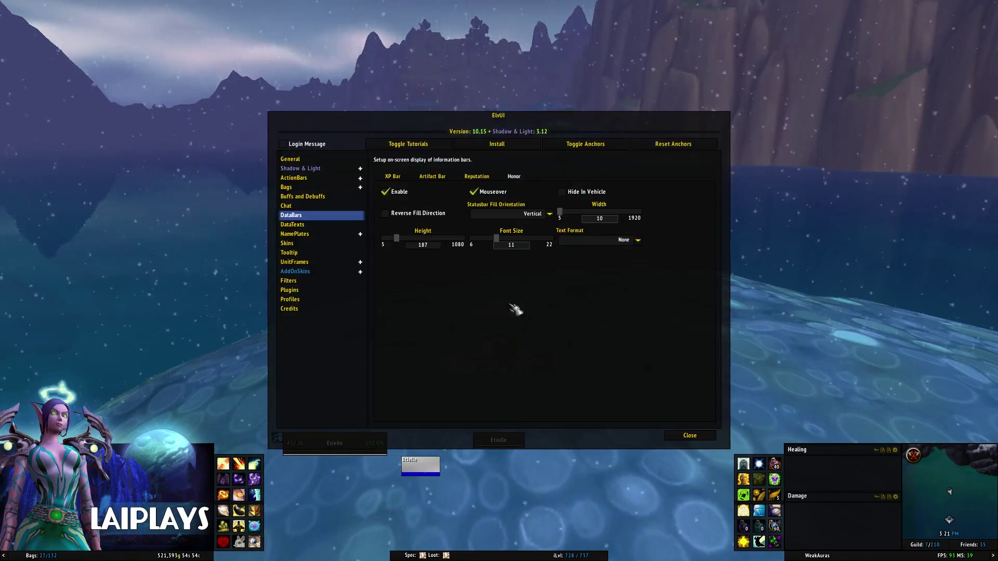
click(354, 300)
click(544, 208)
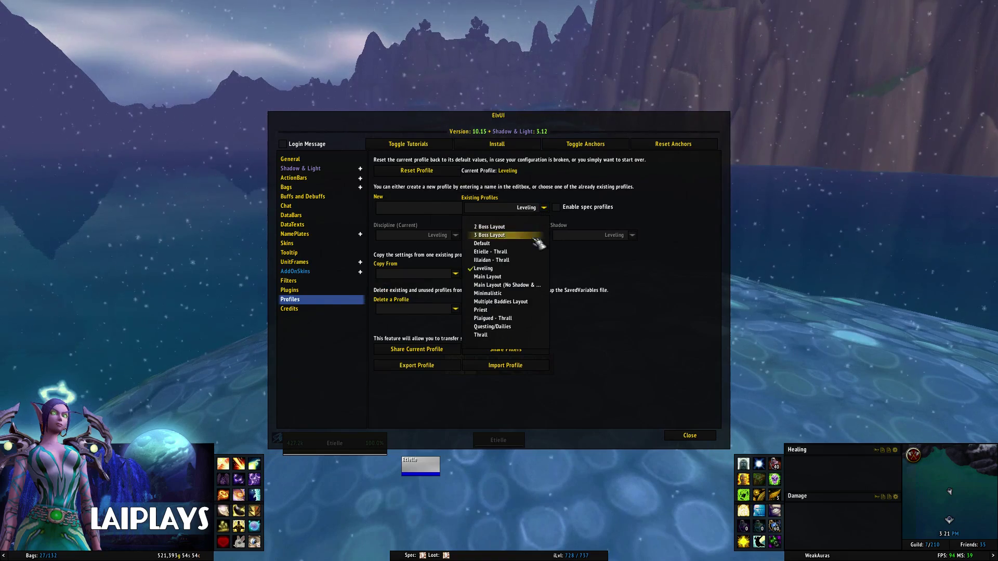
click(545, 208)
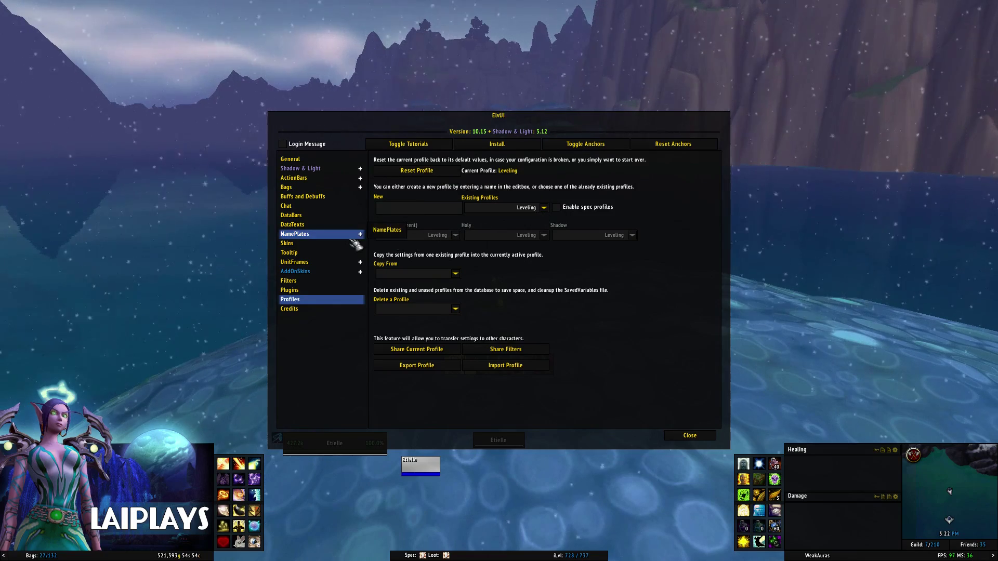
click(351, 262)
- Move the options window up and right, then expand and collapse the unit frame list
drag(503, 136, 543, 87)
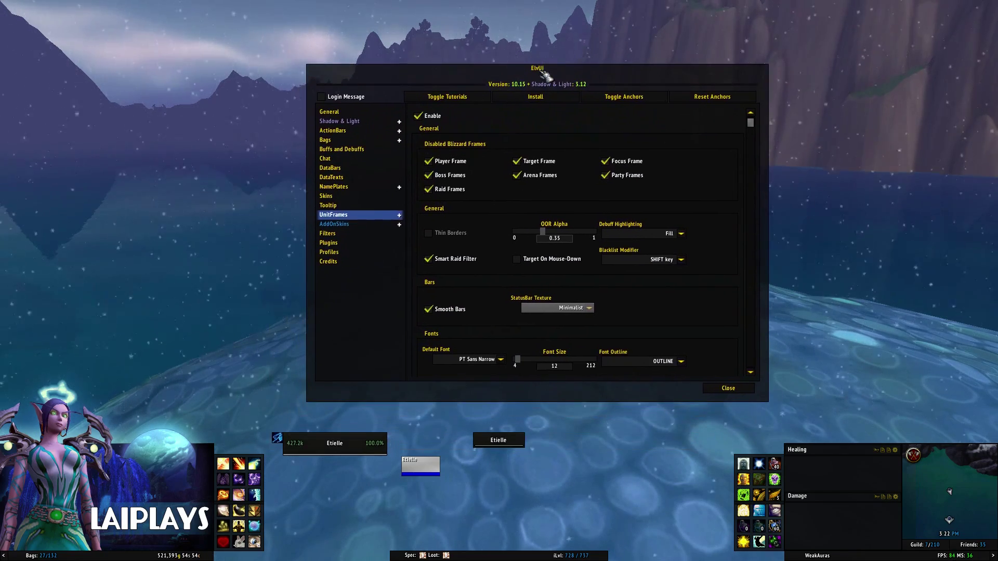
click(401, 215)
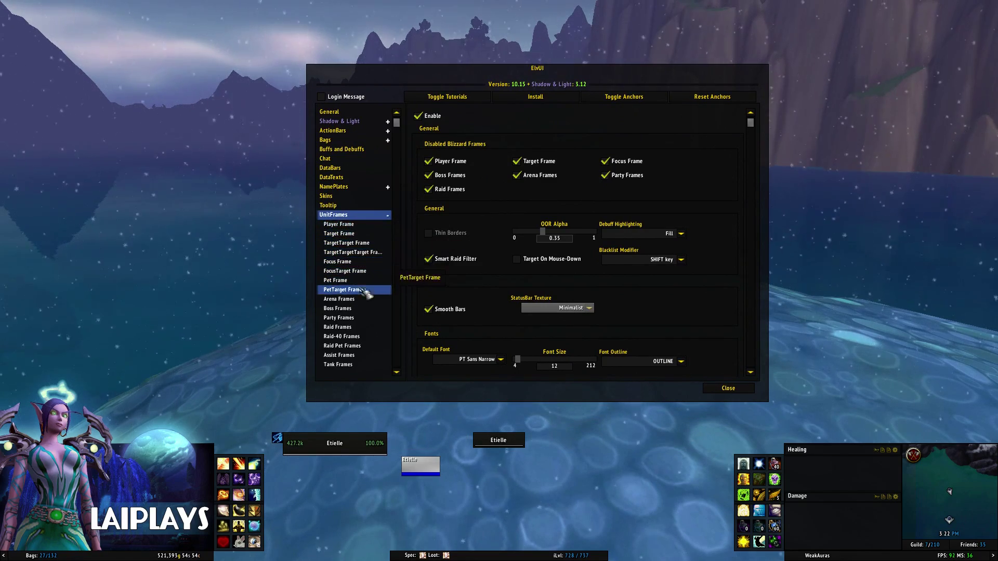
click(389, 217)
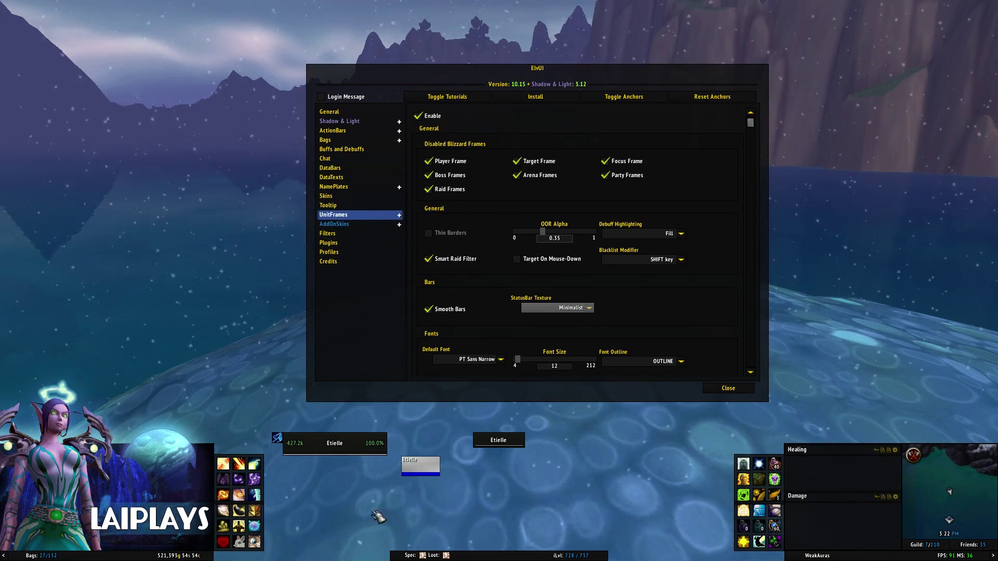
- Target and buff your own character, then open the Buffs and Debuffs settings
click(356, 450)
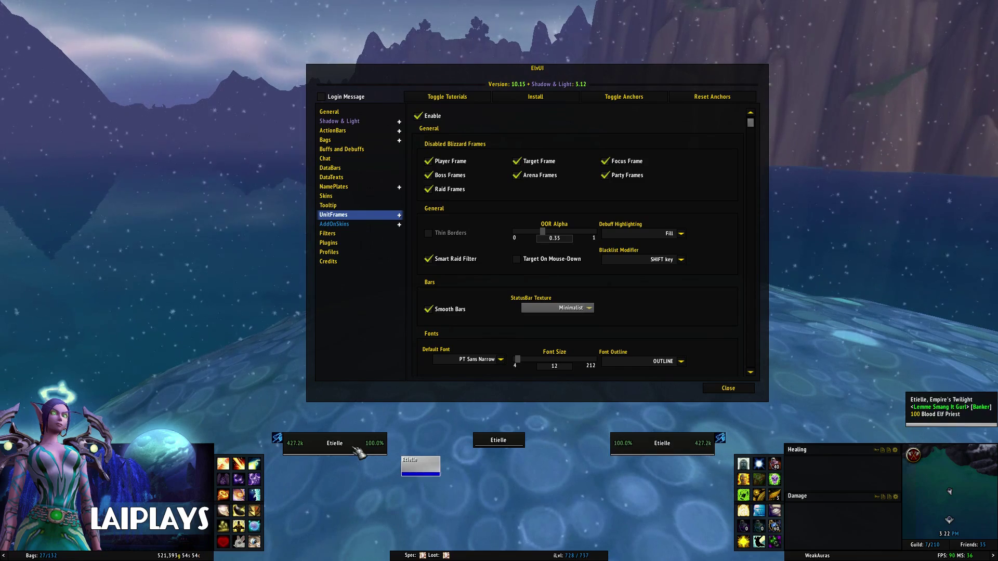
key(1)
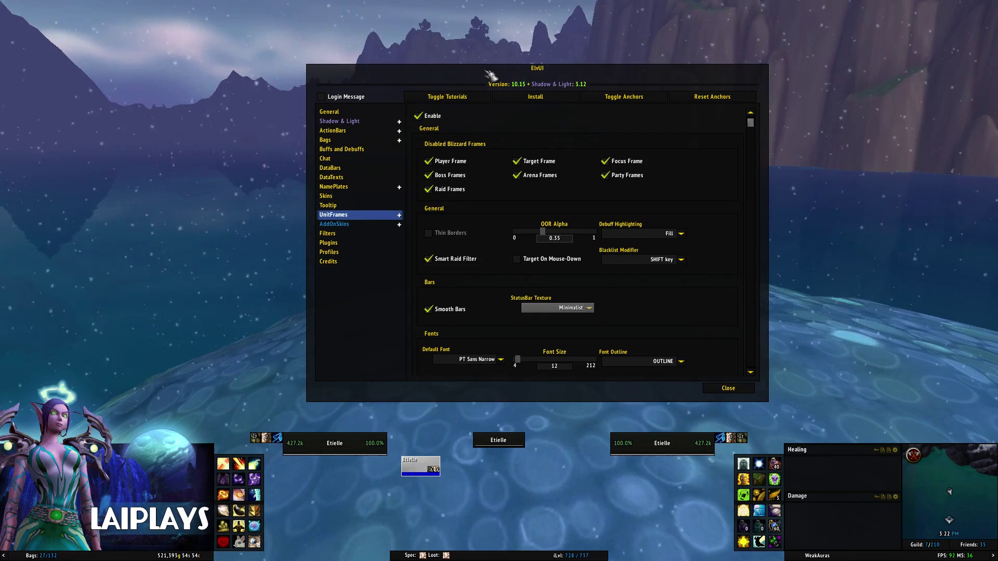
click(367, 152)
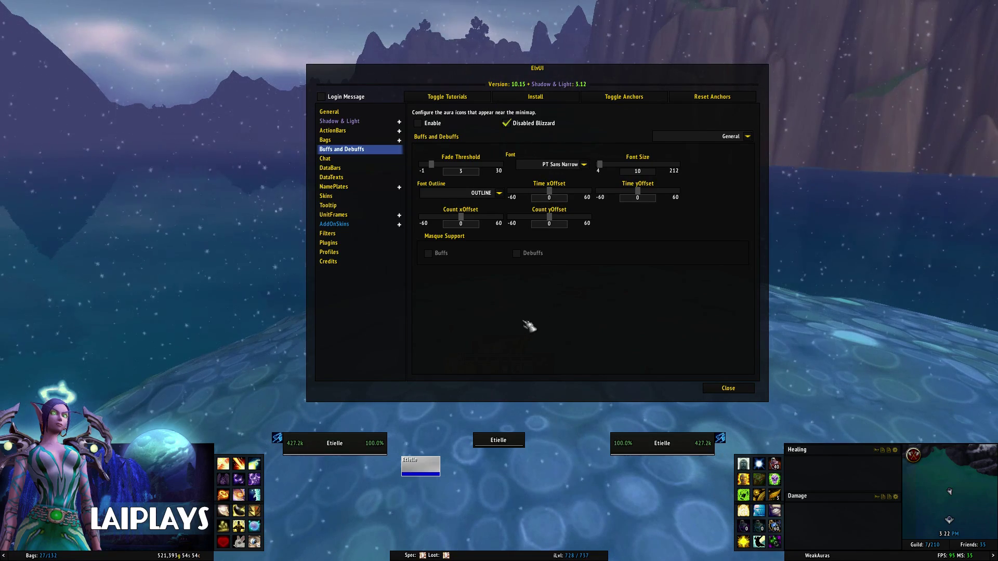
- Show the frame movers with Toggle Anchors, lock them again, and close the ElvUI options
click(624, 97)
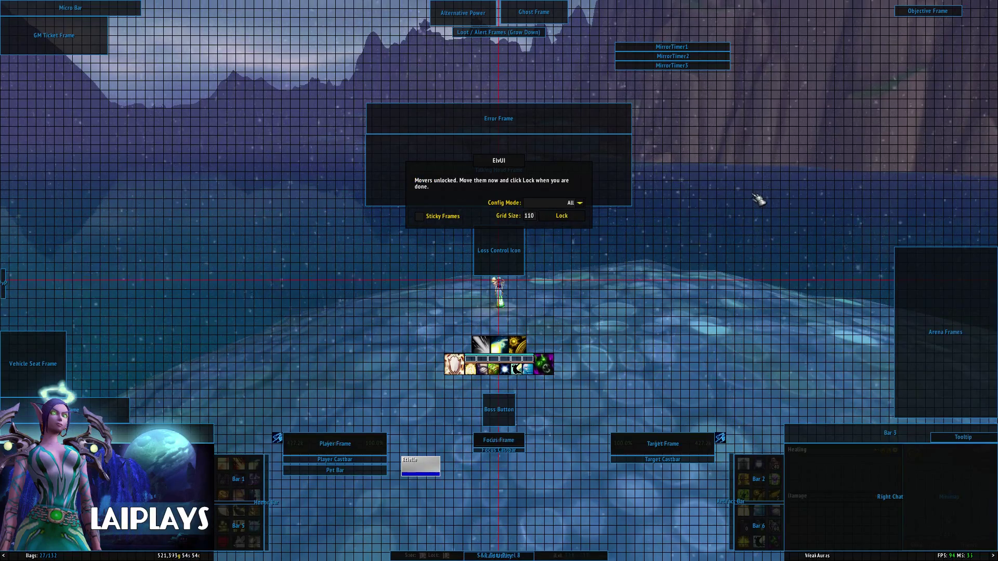
mouse_move(241, 462)
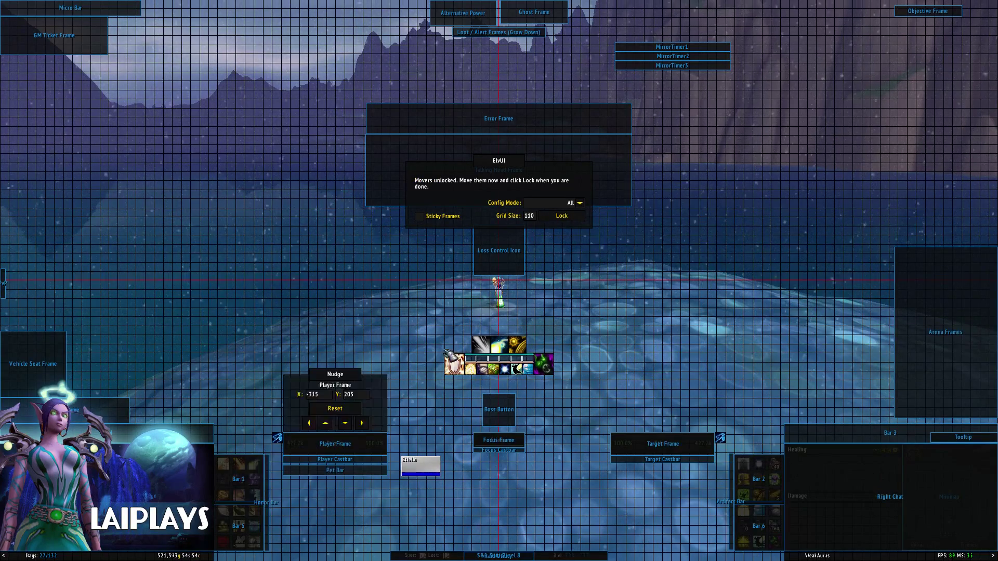
click(554, 221)
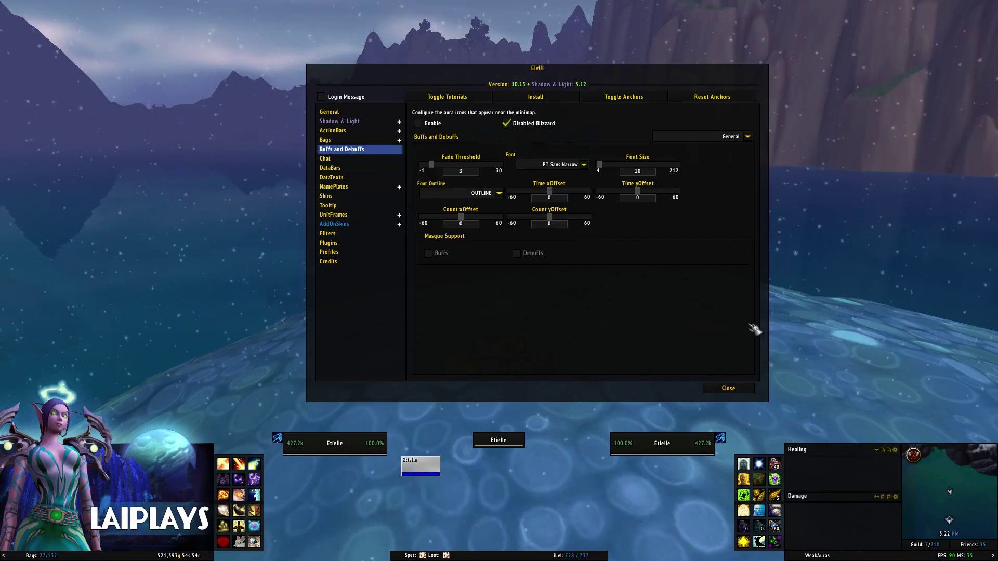
click(751, 388)
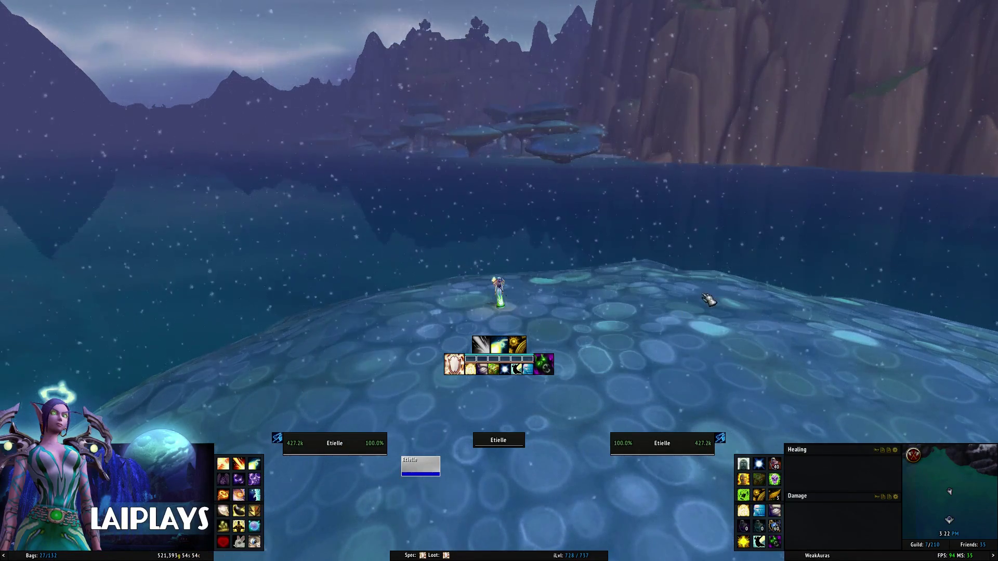
key(b)
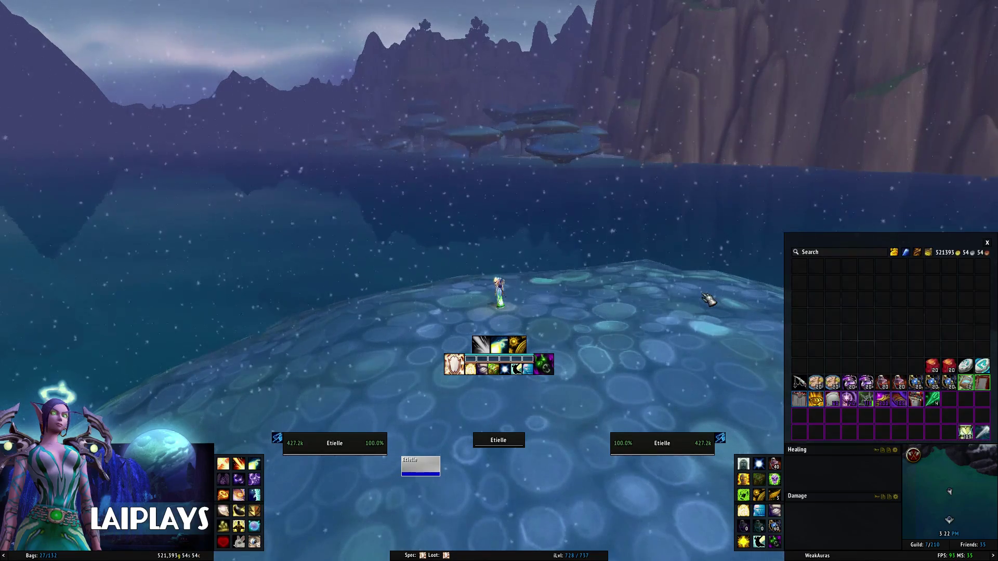
key(b)
key(a)
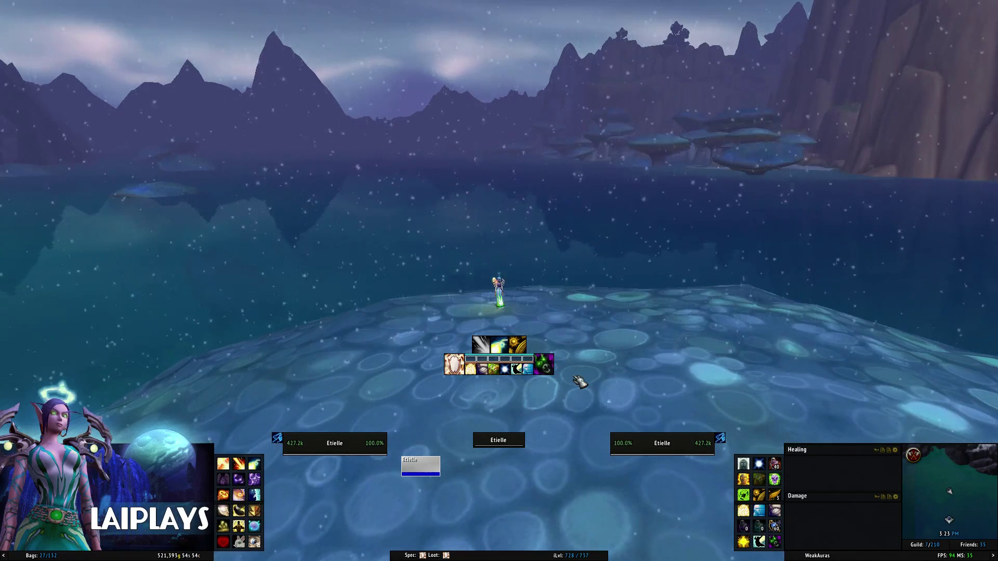
key(m)
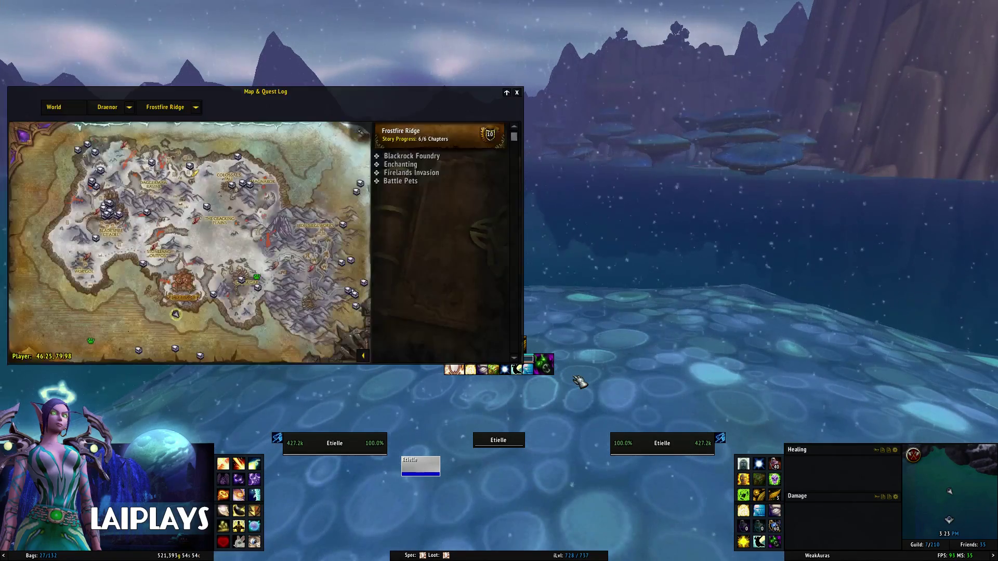
click(415, 190)
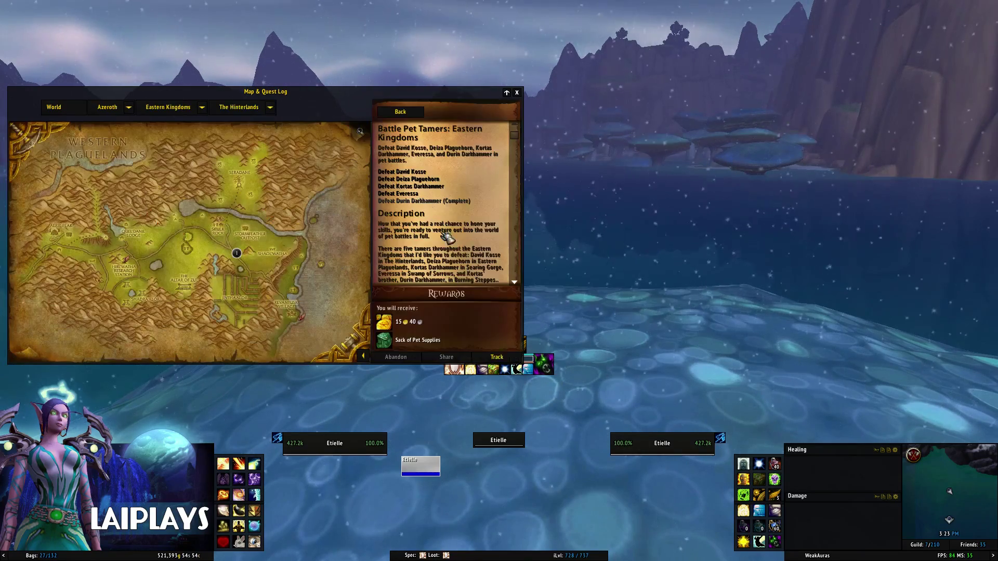
click(497, 358)
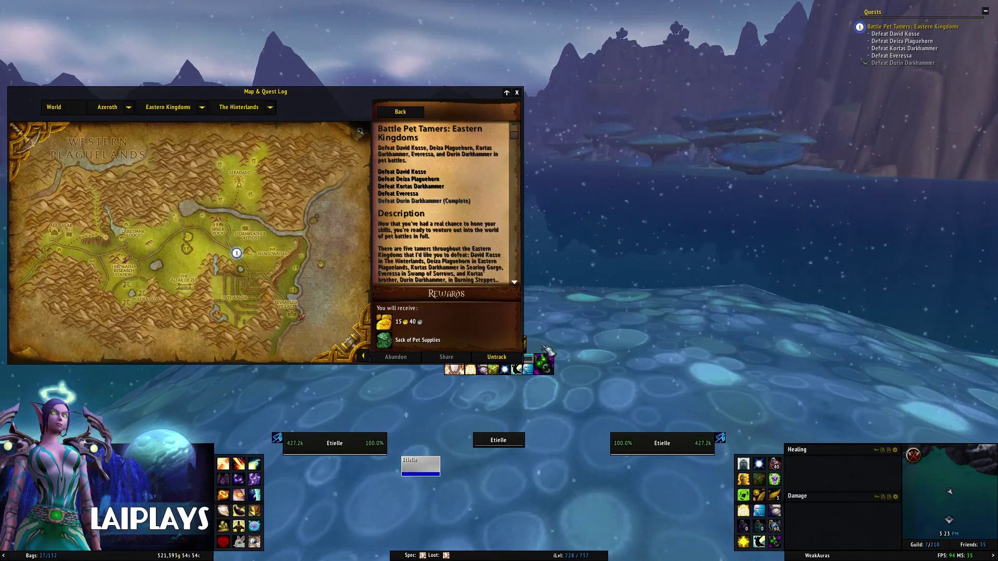
click(497, 357)
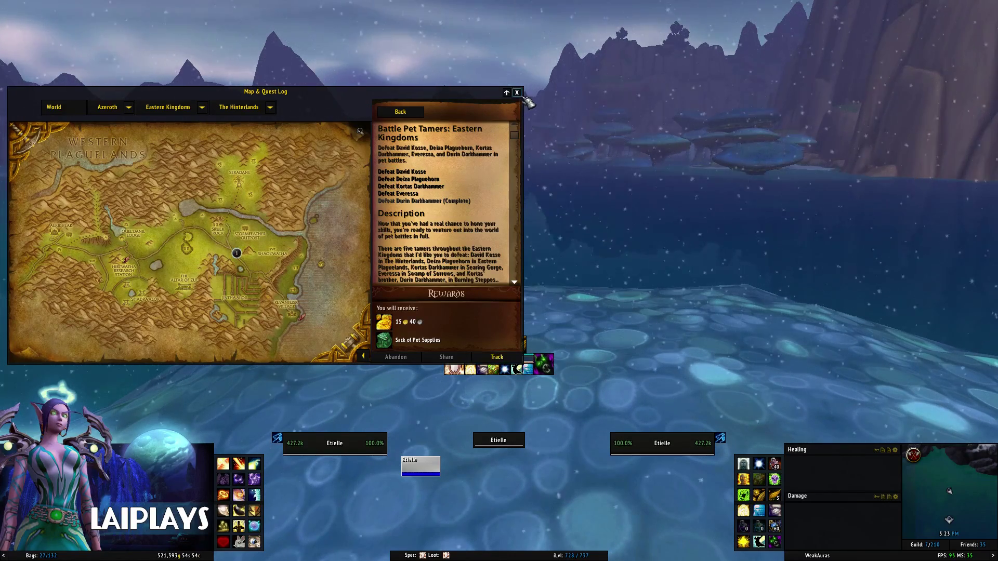